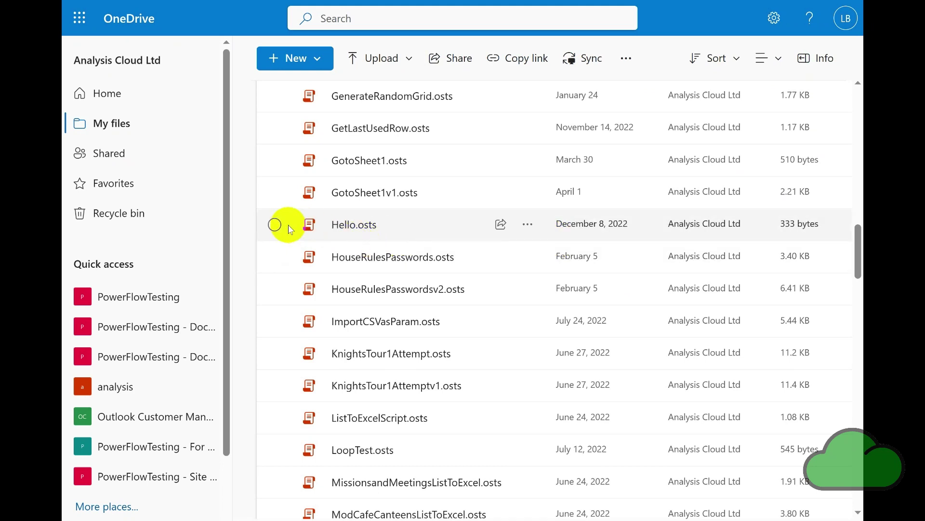
- Copy Hello.osts into the PowerFlowTesting site's Documents > Testing folder
{"action": "left_click", "coordinate": [275, 225]}
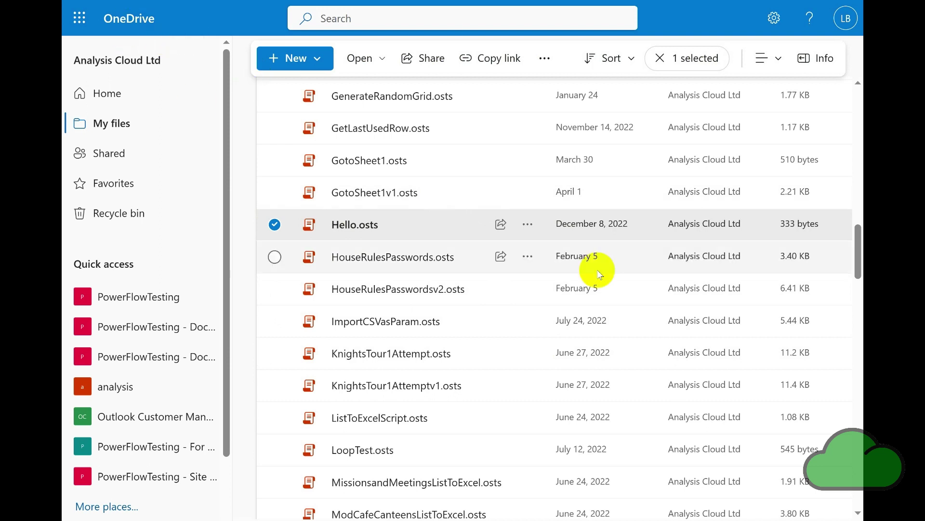
{"action": "left_click", "coordinate": [528, 224]}
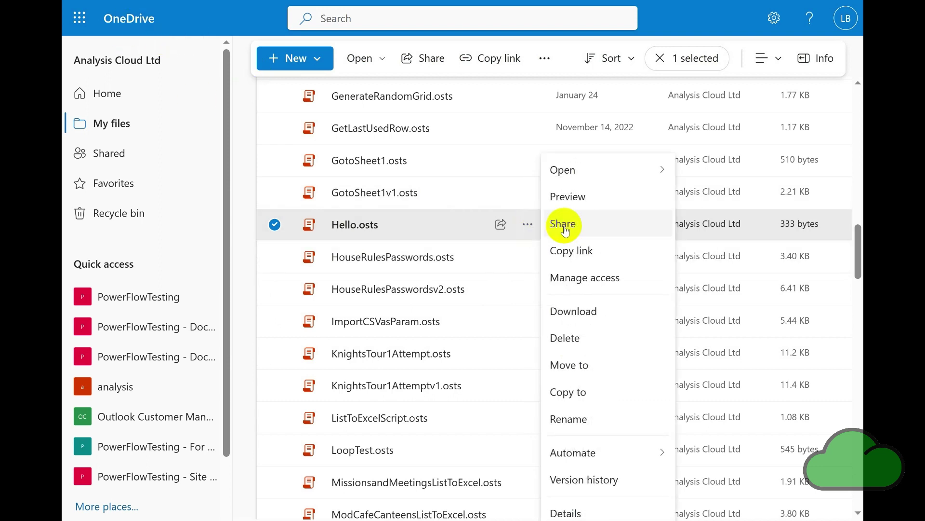
{"action": "left_click", "coordinate": [574, 392]}
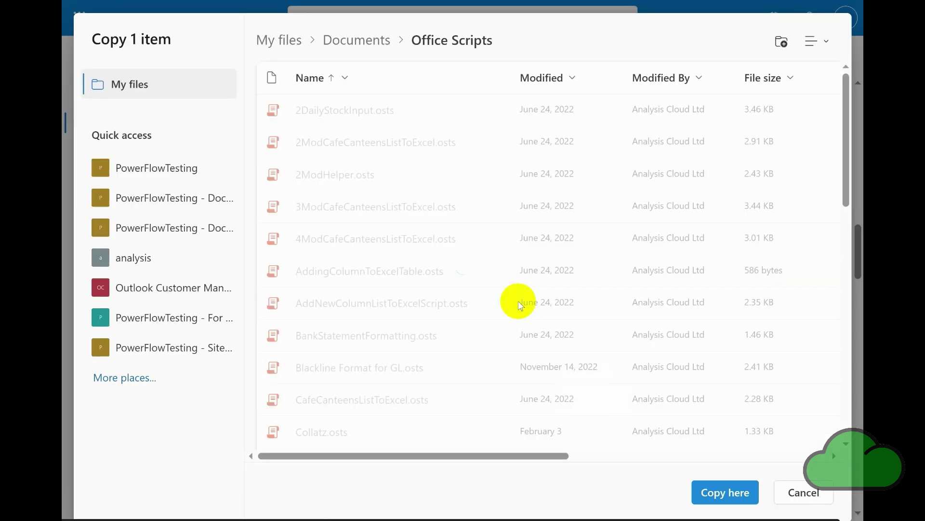
{"action": "left_click", "coordinate": [149, 180]}
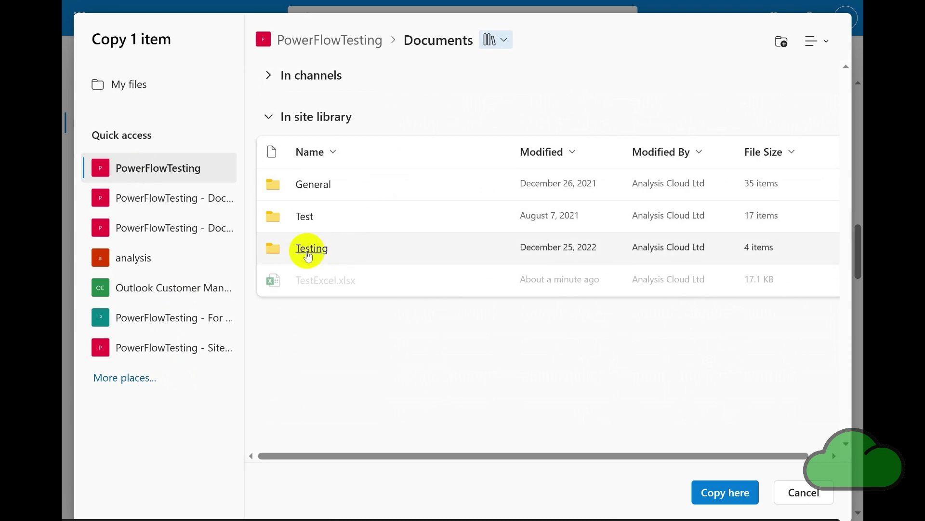
{"action": "left_click", "coordinate": [308, 248]}
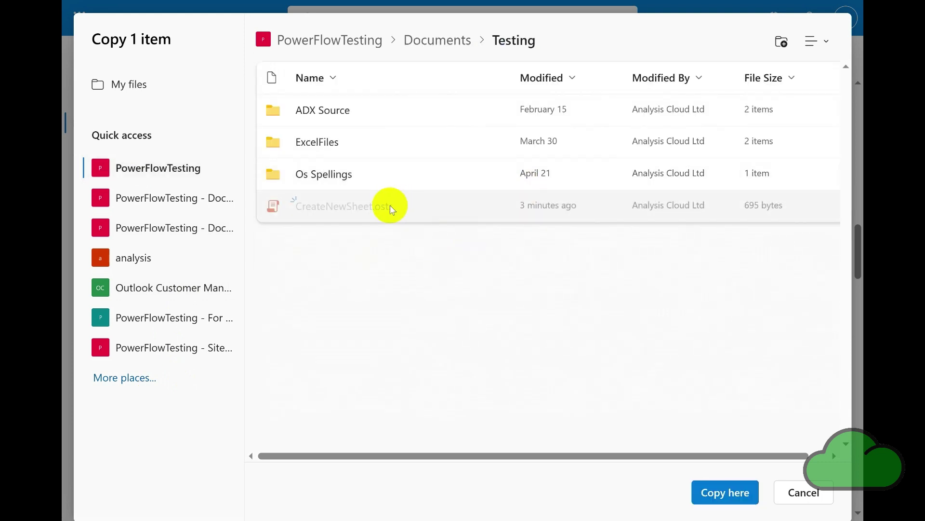
{"action": "left_click", "coordinate": [714, 489]}
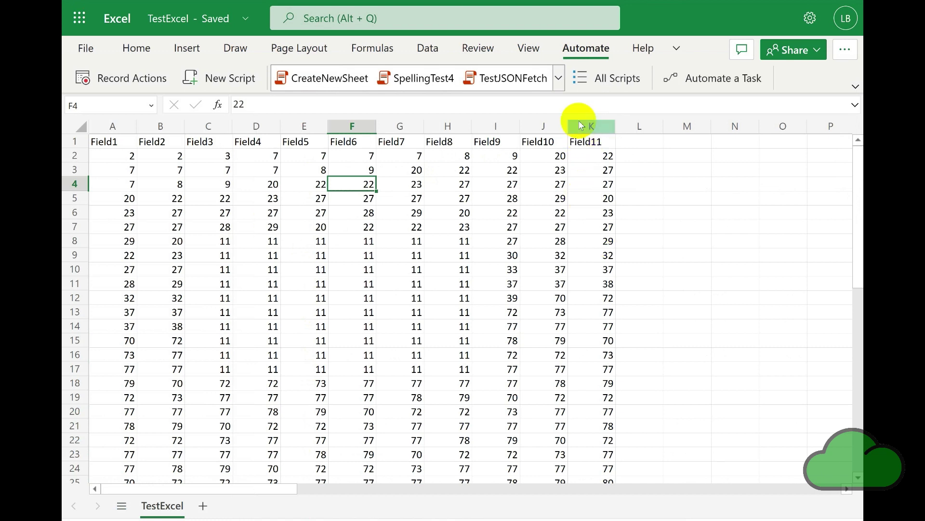
- Open Hello.osts from the PowerFlowTesting Testing folder via the Automate scripts list
{"action": "left_click", "coordinate": [606, 78]}
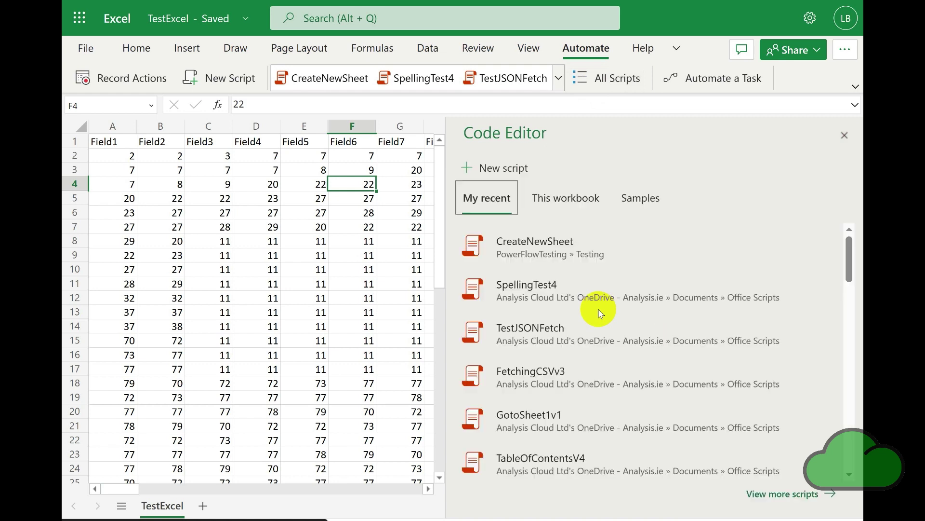
{"action": "left_click", "coordinate": [790, 494]}
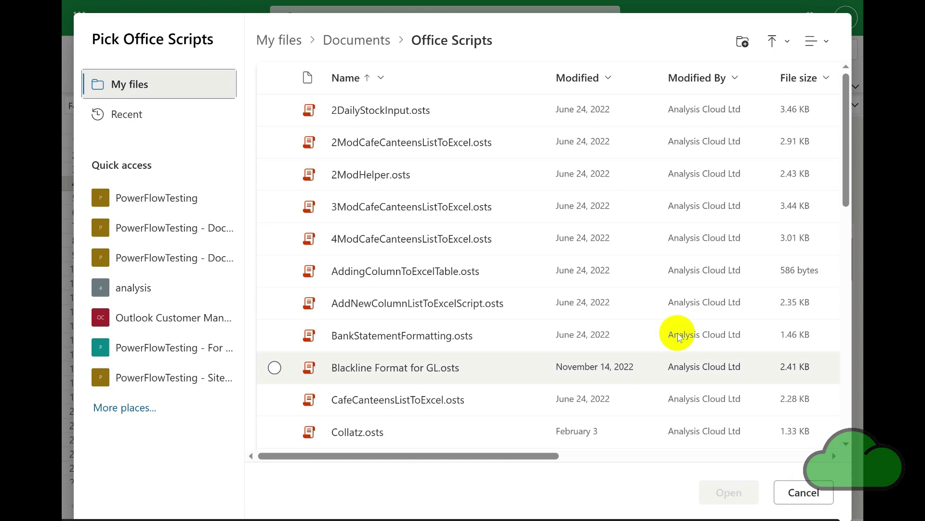
{"action": "left_click", "coordinate": [159, 202]}
{"action": "left_click", "coordinate": [351, 249]}
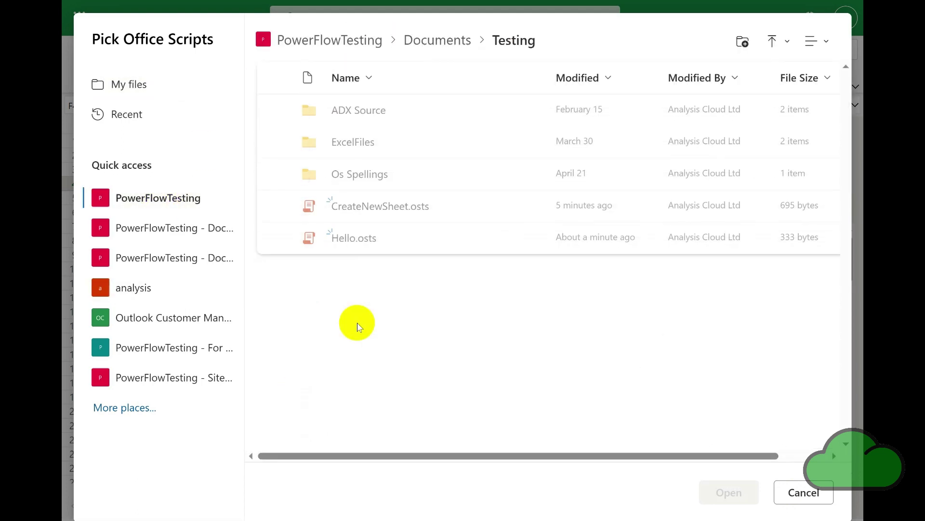
{"action": "left_click", "coordinate": [309, 237]}
{"action": "left_click", "coordinate": [727, 493]}
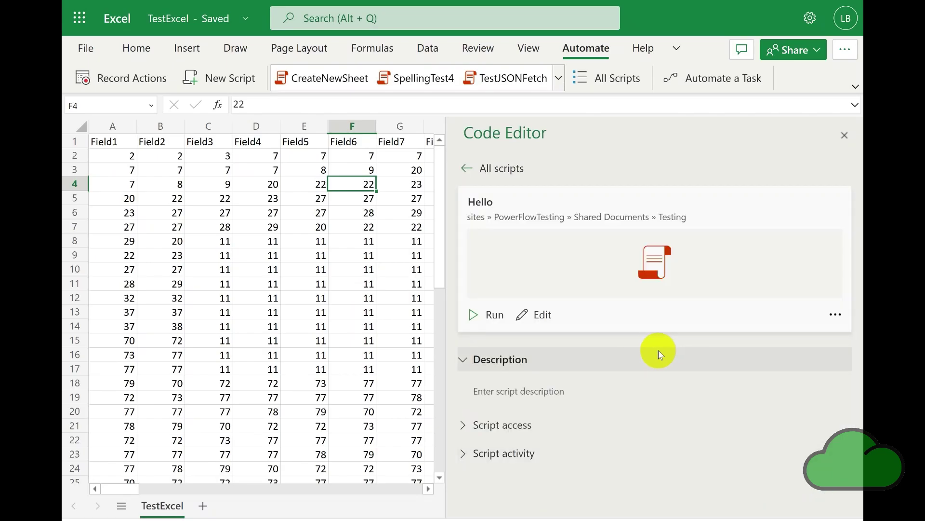
- Run the Hello script on blank Sheet1 and confirm 'Hello' appears in A2
{"action": "left_click", "coordinate": [538, 317]}
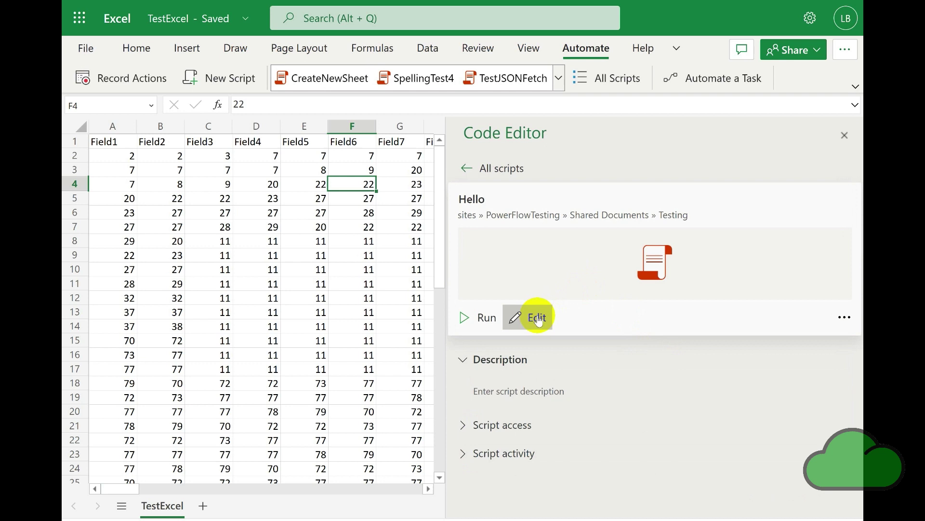
{"action": "left_click", "coordinate": [158, 186]}
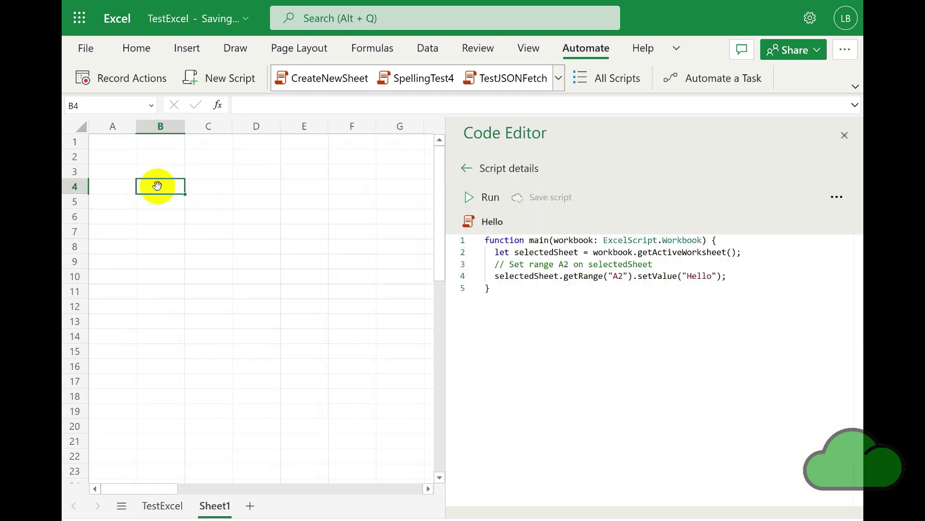
{"action": "left_click", "coordinate": [488, 197]}
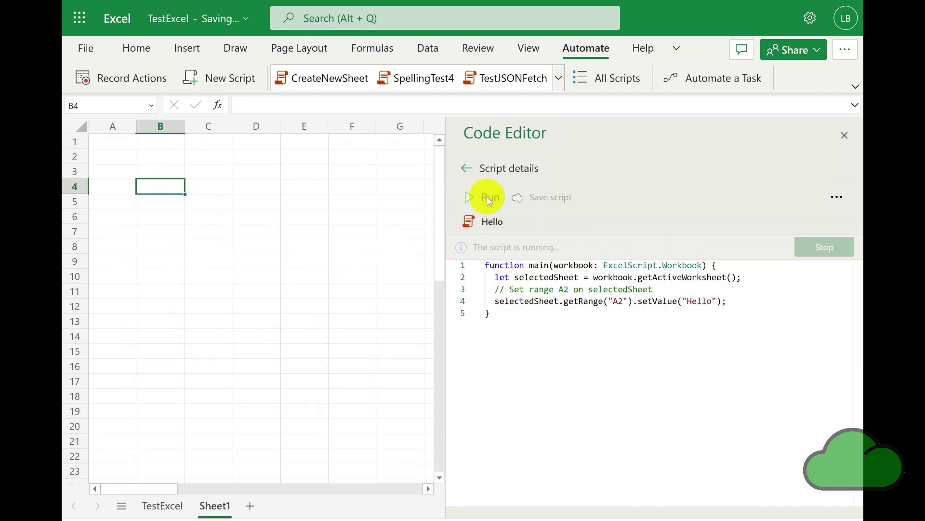
{"action": "left_click", "coordinate": [120, 158]}
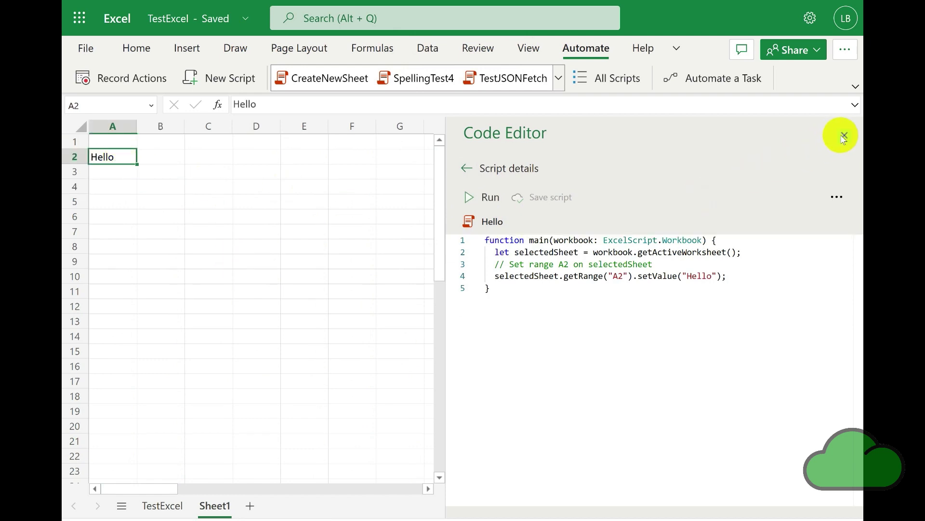
- Share the Hello script with the workbook, then close the Code Editor
{"action": "left_click", "coordinate": [839, 200]}
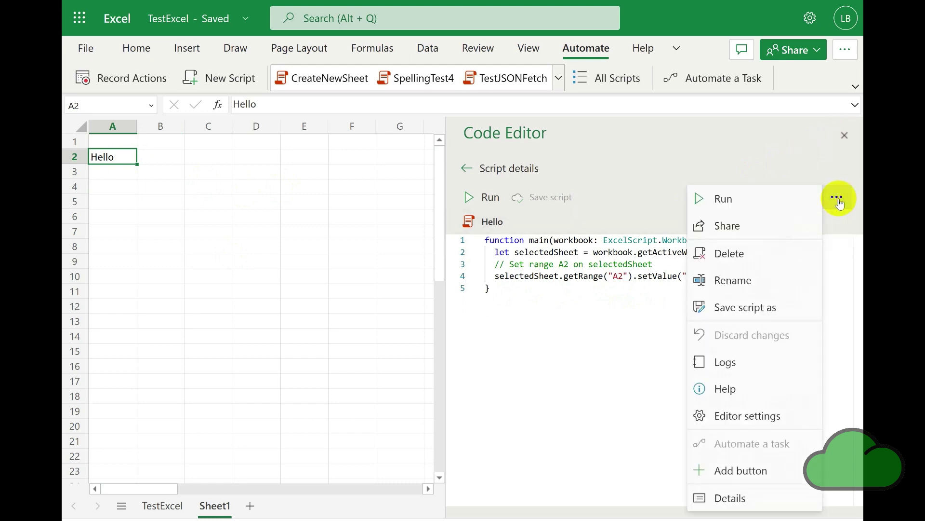
{"action": "left_click", "coordinate": [731, 227]}
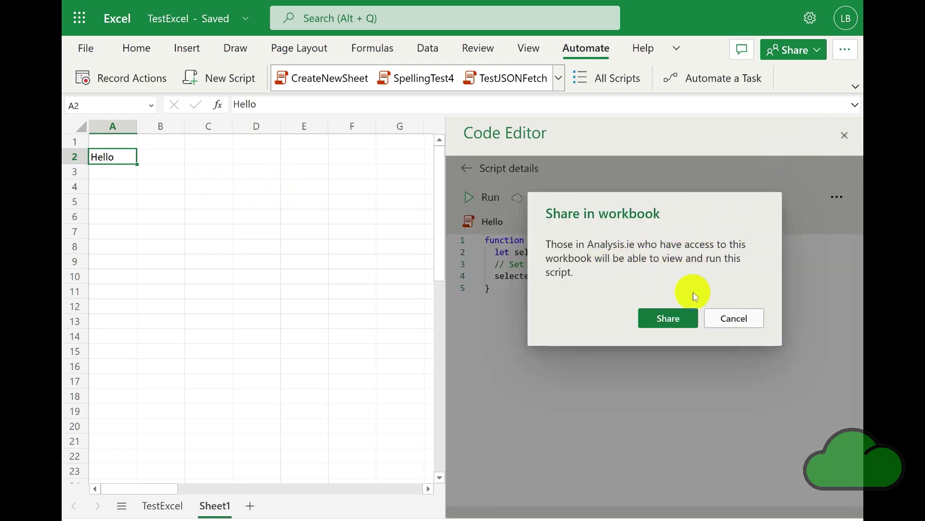
{"action": "left_click", "coordinate": [672, 319]}
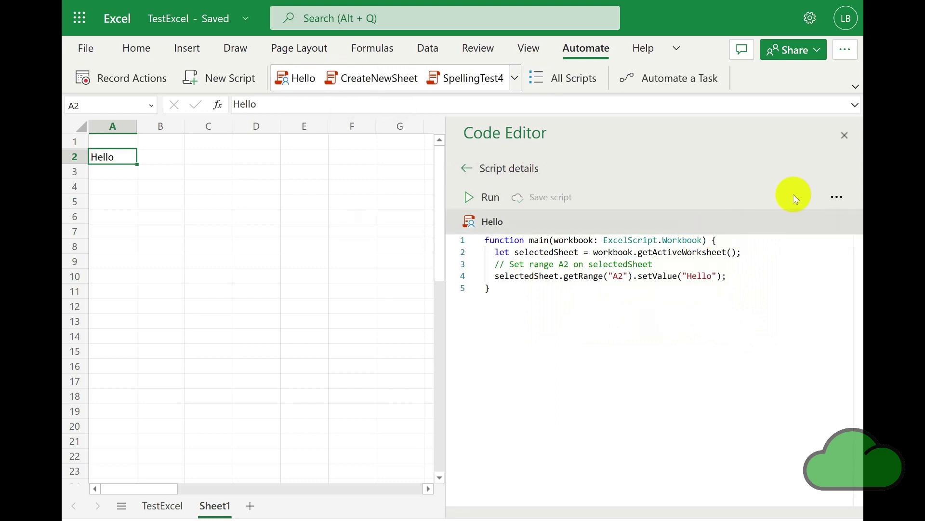
{"action": "left_click", "coordinate": [844, 135]}
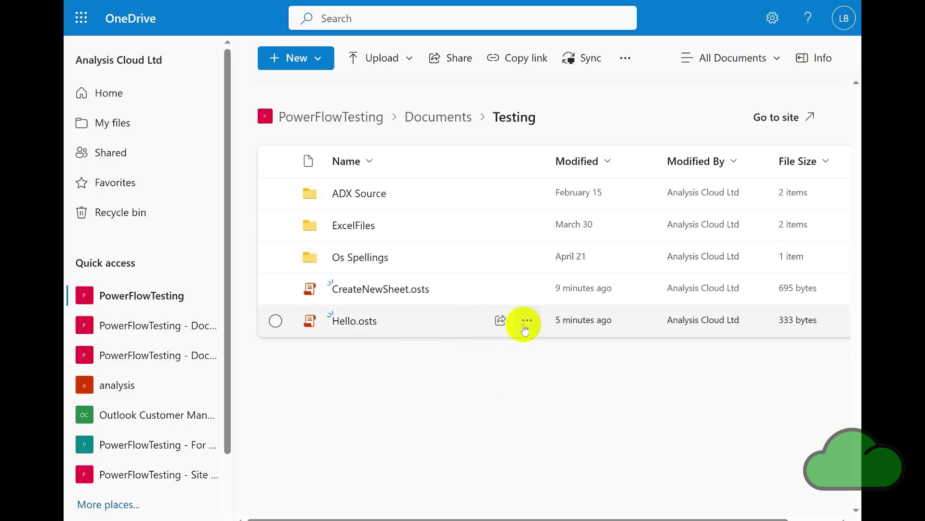
- Start sharing Hello.osts and set the link permission to Can view
{"action": "left_click", "coordinate": [526, 321]}
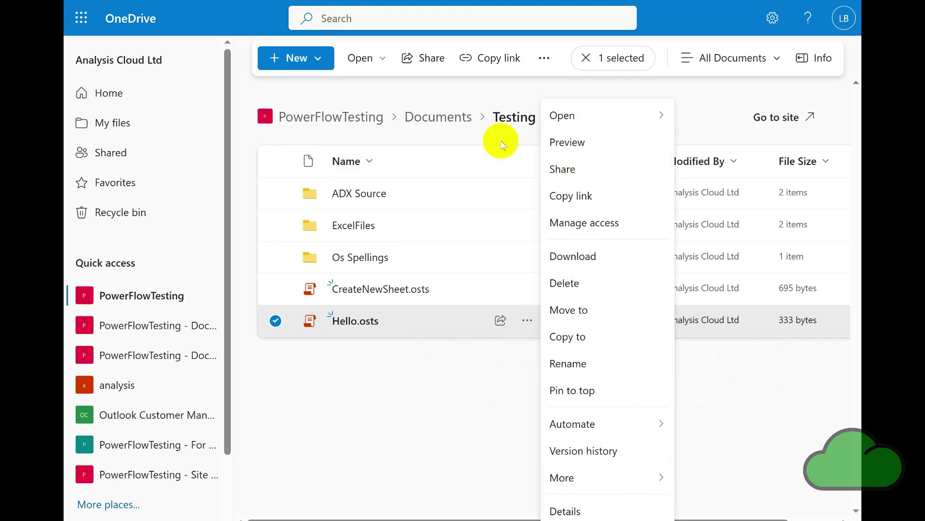
{"action": "left_click", "coordinate": [579, 171]}
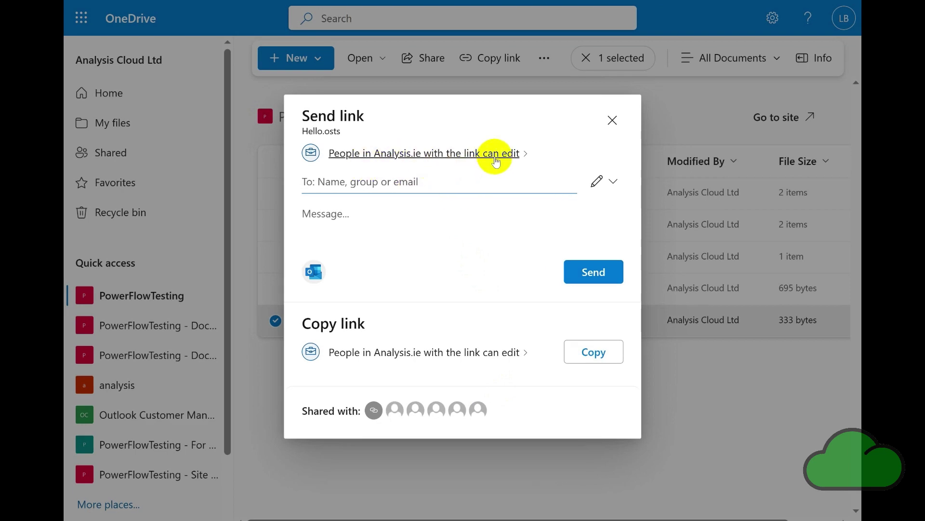
{"action": "left_click", "coordinate": [610, 182]}
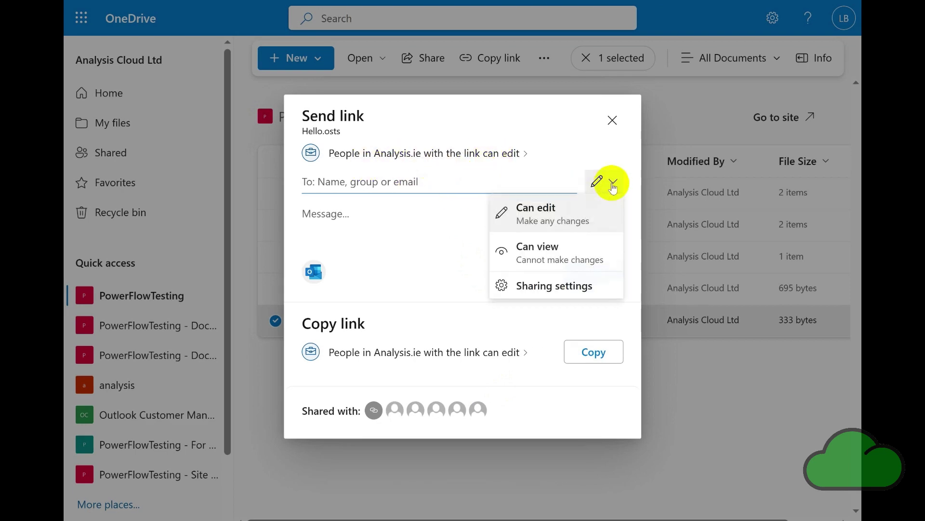
{"action": "left_click", "coordinate": [554, 253]}
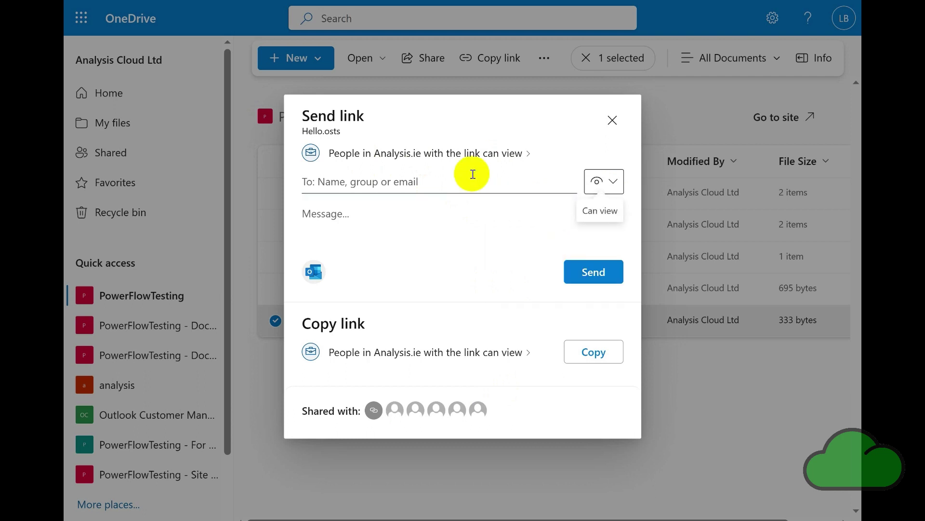
- Add the Analysis Cloud Ltd colleague as the link's recipient
{"action": "left_click", "coordinate": [377, 184]}
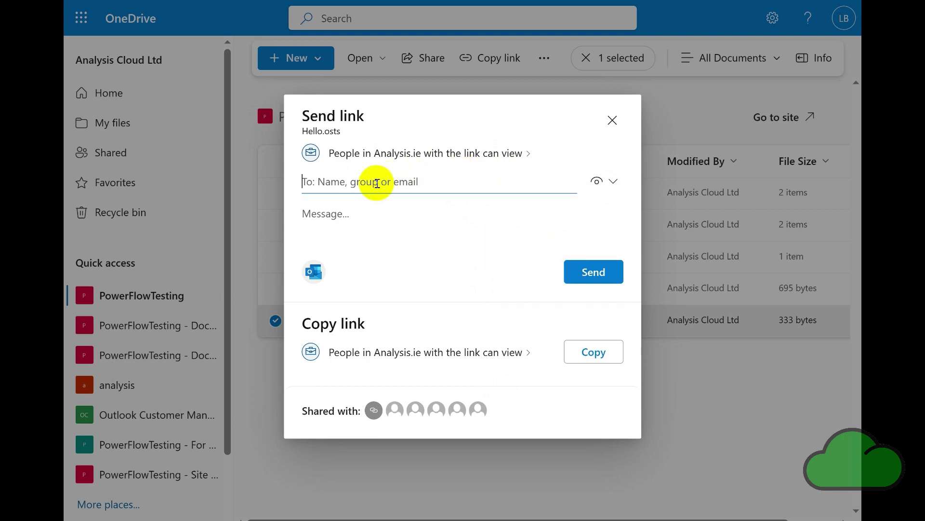
{"action": "type", "text": "leds"}
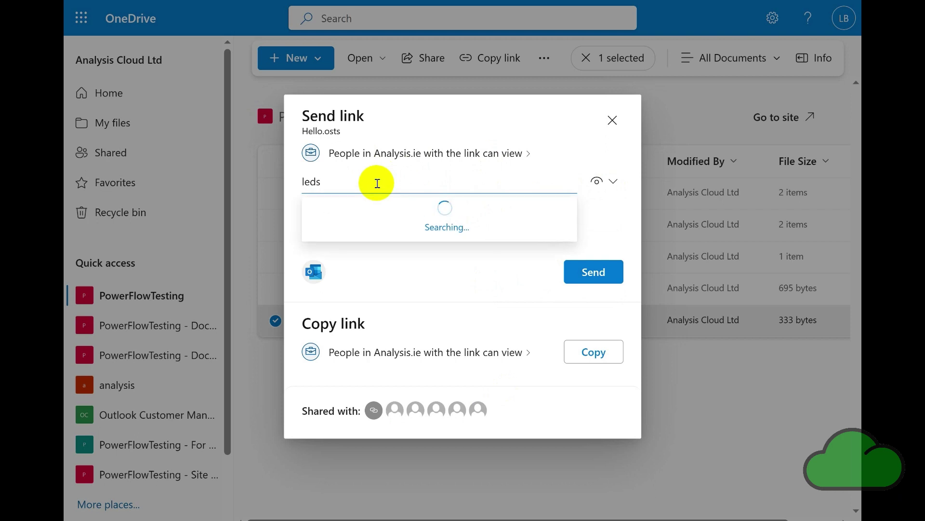
{"action": "key", "text": "BackSpace"}
{"action": "key", "text": "BackSpace"}
{"action": "type", "text": "s"}
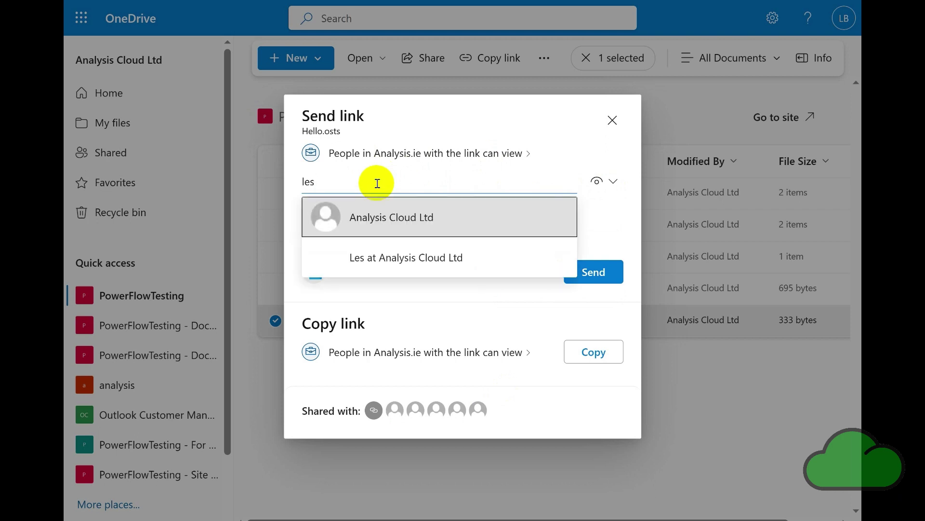
{"action": "left_click", "coordinate": [406, 260]}
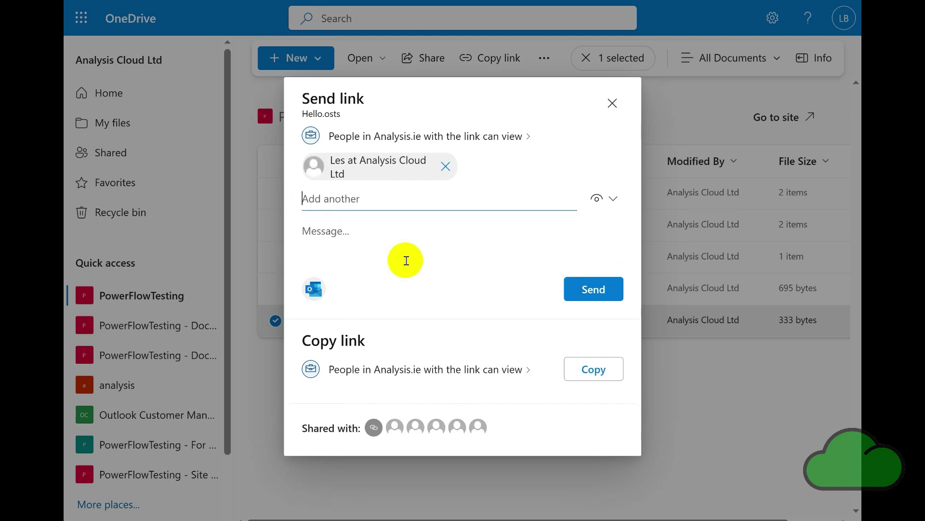